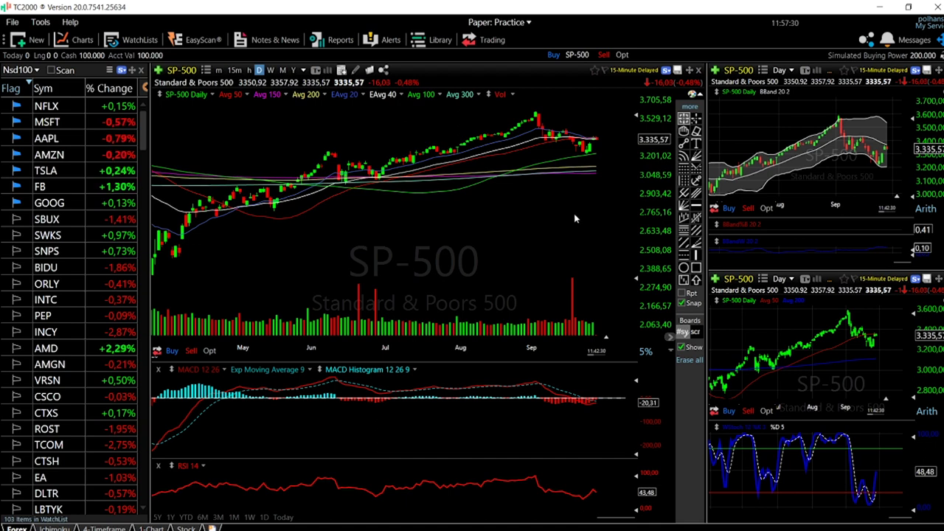
- Examine the latest SP-500 daily candles and their values relative to the moving averages
scroll(574, 214, "up", 1)
scroll(574, 216, "up", 1)
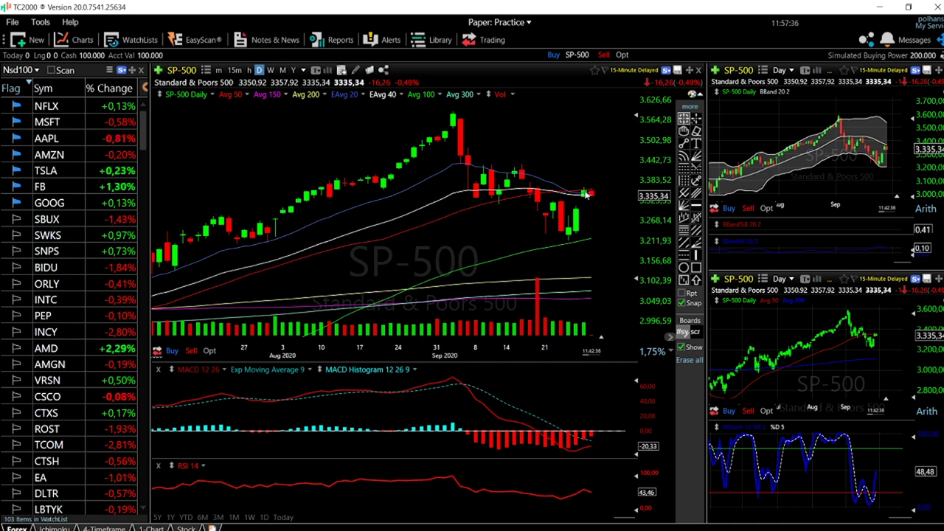
scroll(589, 196, "up", 2)
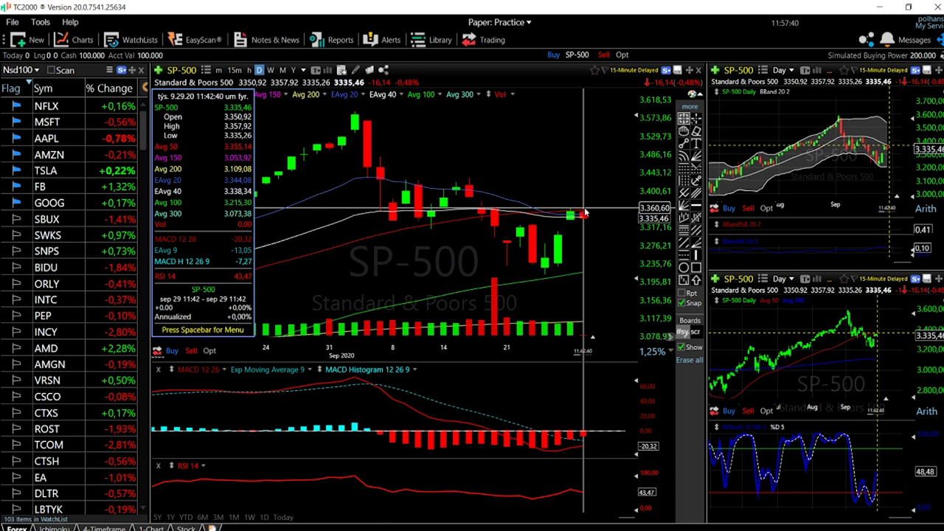
mouse_move(583, 211)
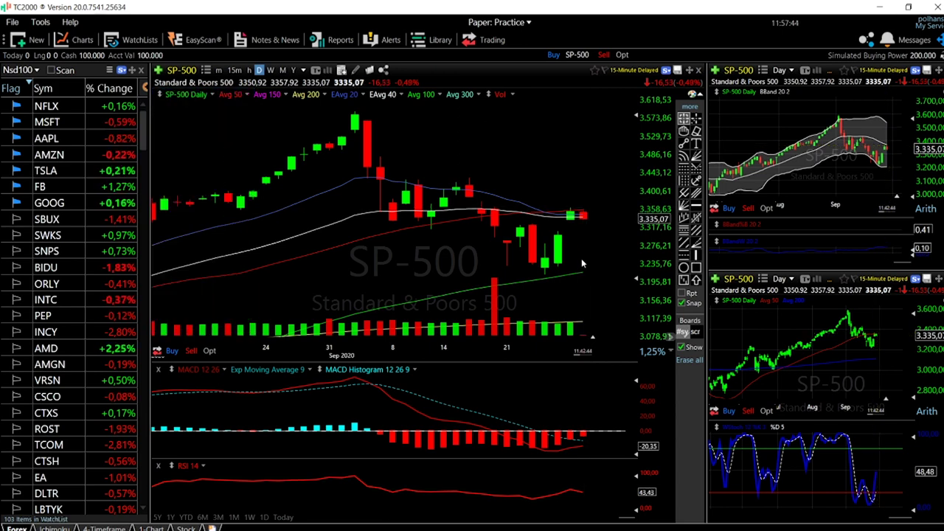
scroll(610, 251, "down", 1)
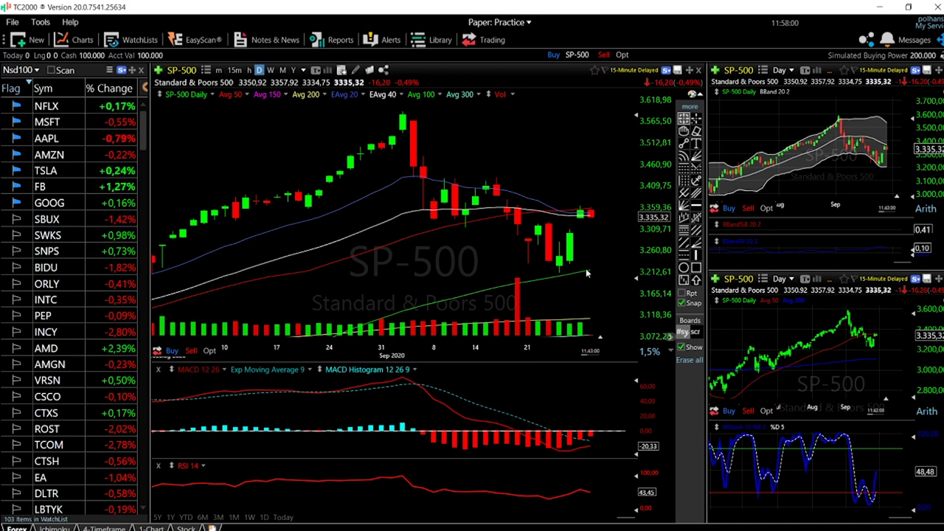
scroll(606, 251, "down", 2)
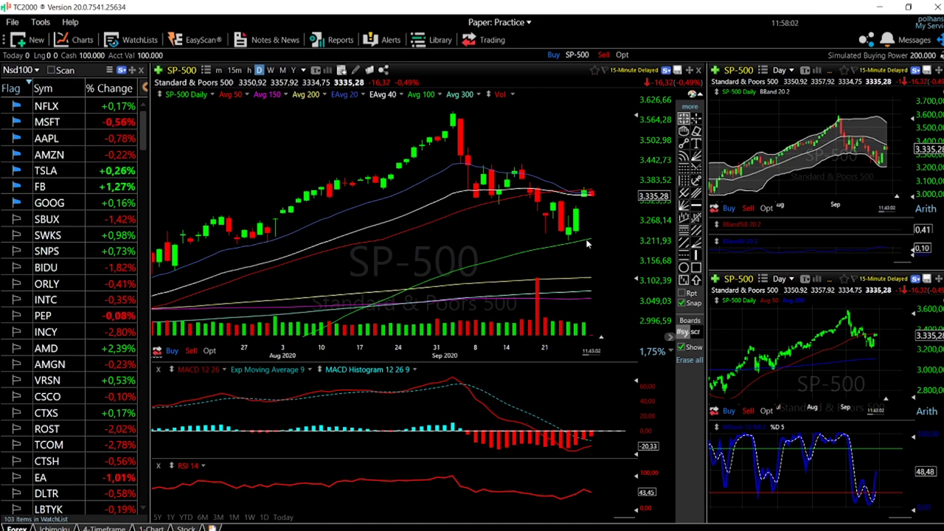
left_click_drag(591, 237, 593, 244)
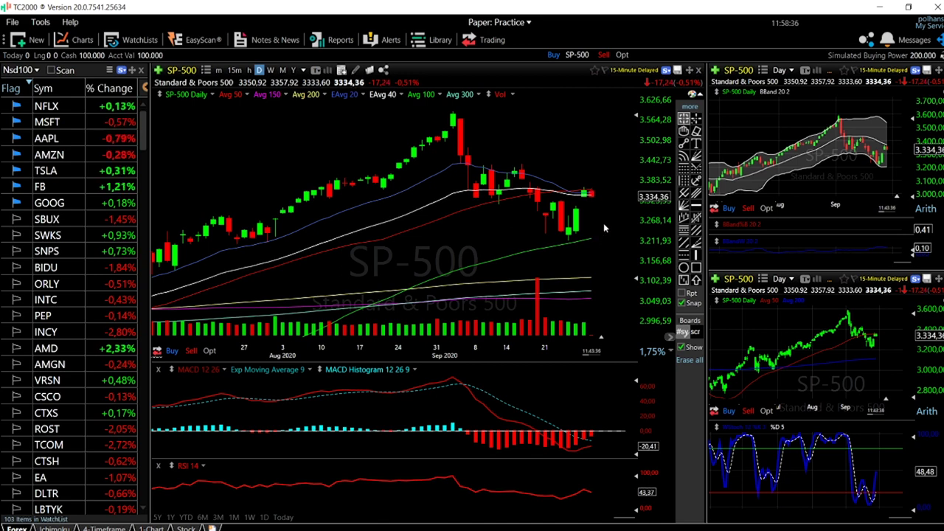
- Draw a horizontal resistance line across the mid-September highs of the SP-500 daily chart at about 3426
scroll(603, 227, "up", 2)
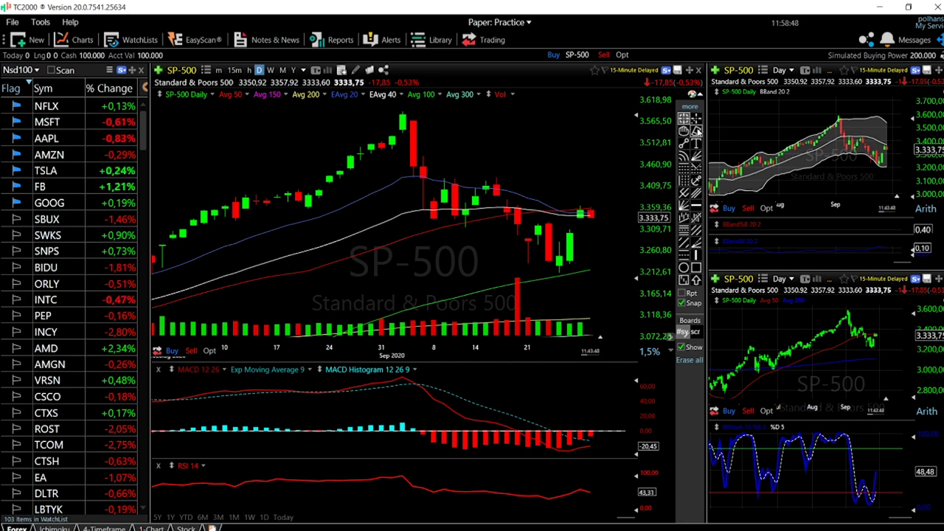
left_click(696, 206)
left_click(458, 177)
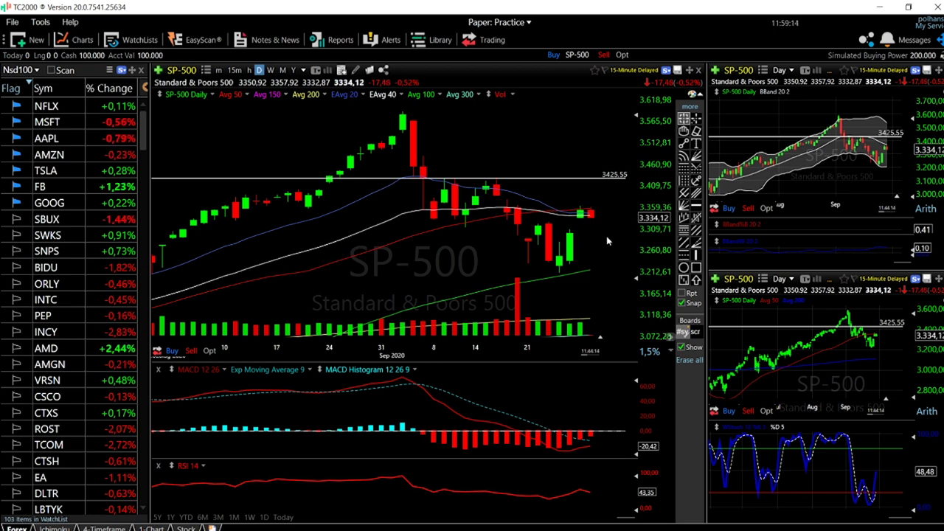
- Change the charted symbol to DJ-30, Dow Jones Industrials
scroll(616, 240, "down", 1)
scroll(614, 243, "down", 1)
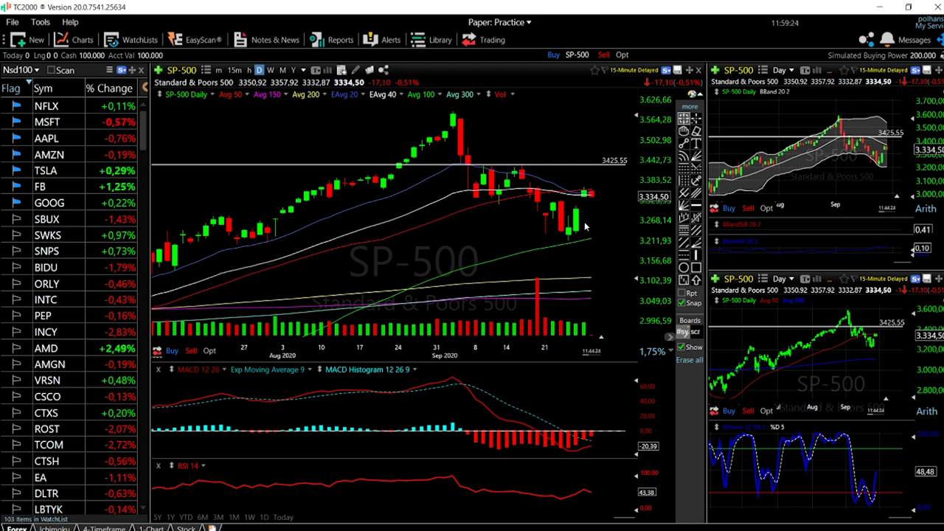
type("dj-")
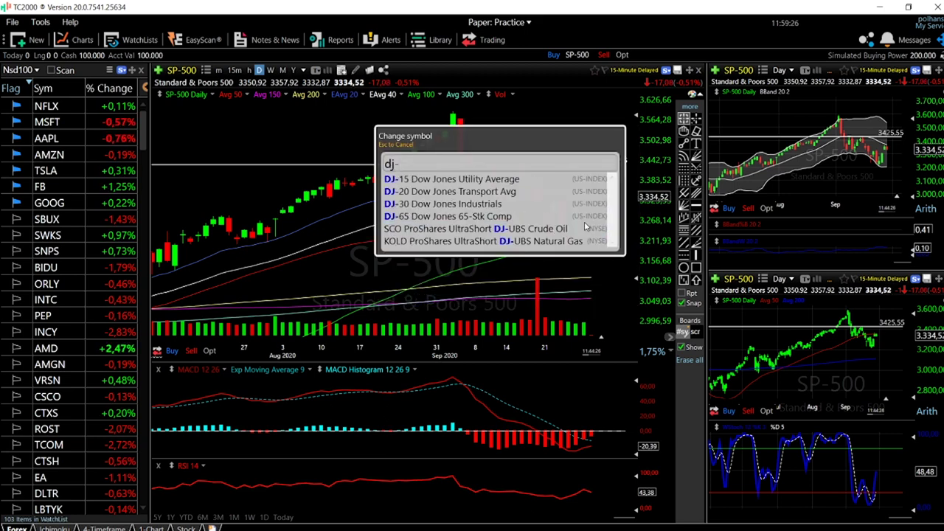
type("3")
key("Return")
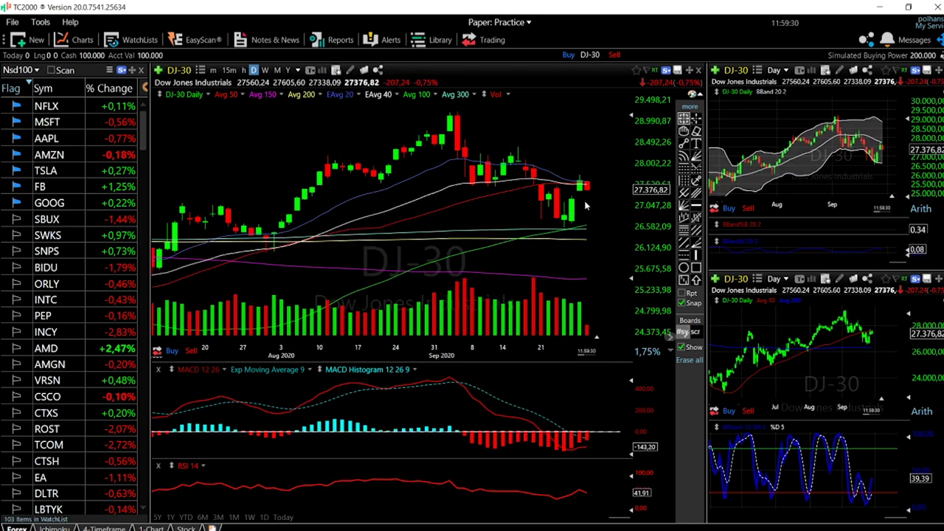
- Draw a descending trend line on the DJ-30 daily chart from the early September peak past the latest candles
scroll(583, 208, "up", 1)
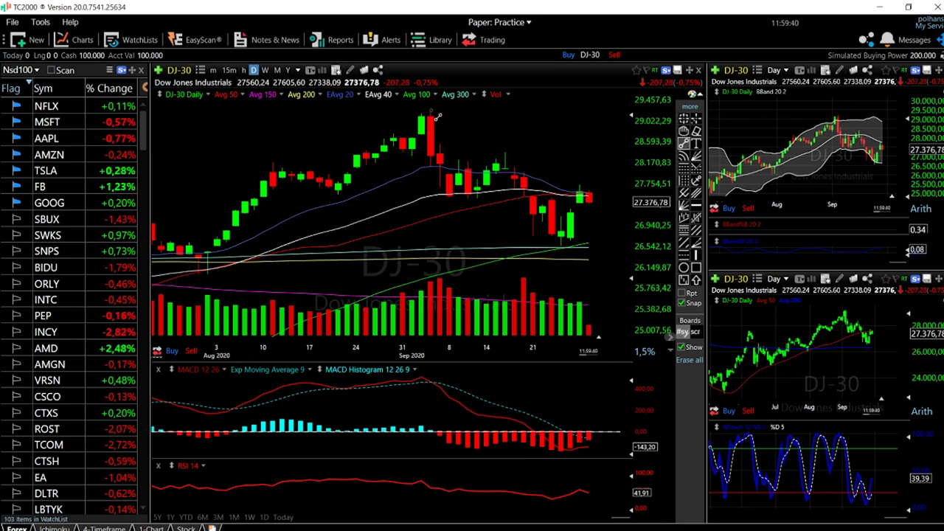
left_click_drag(432, 113, 625, 206)
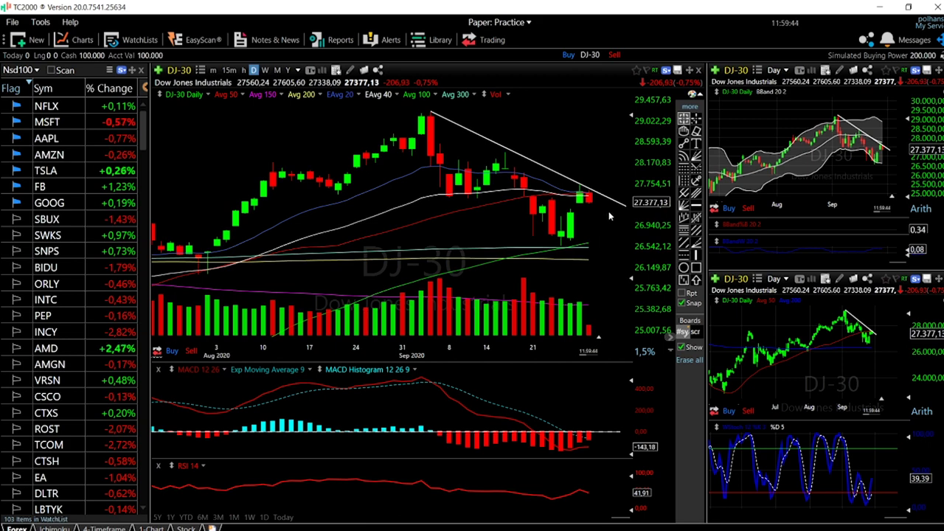
scroll(608, 211, "down", 1)
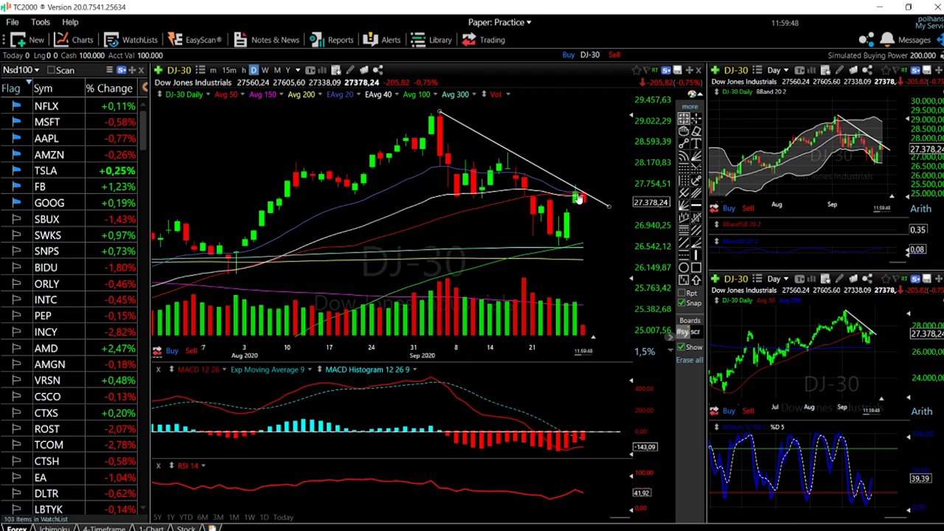
mouse_move(590, 201)
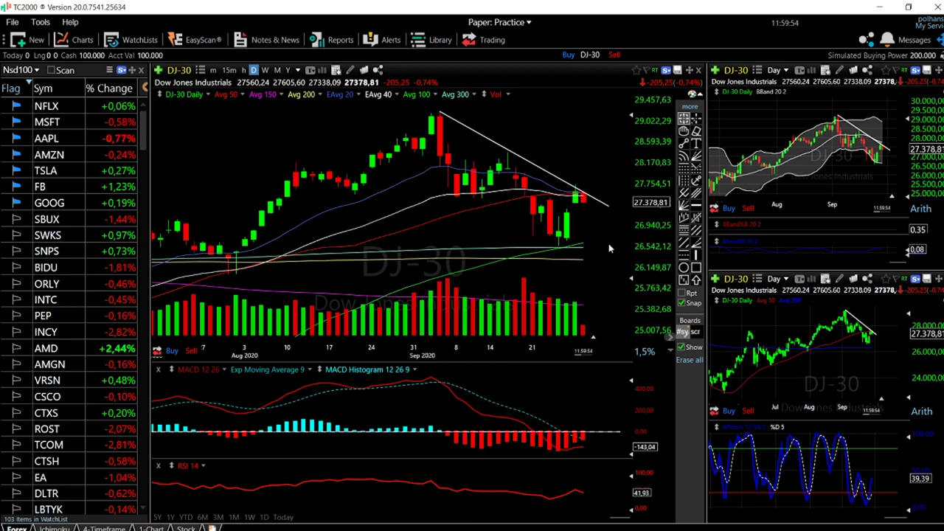
- Draw three horizontal resistance lines on the DJ-30 daily chart at about 28231, 28733 and 29163
scroll(604, 216, "up", 2)
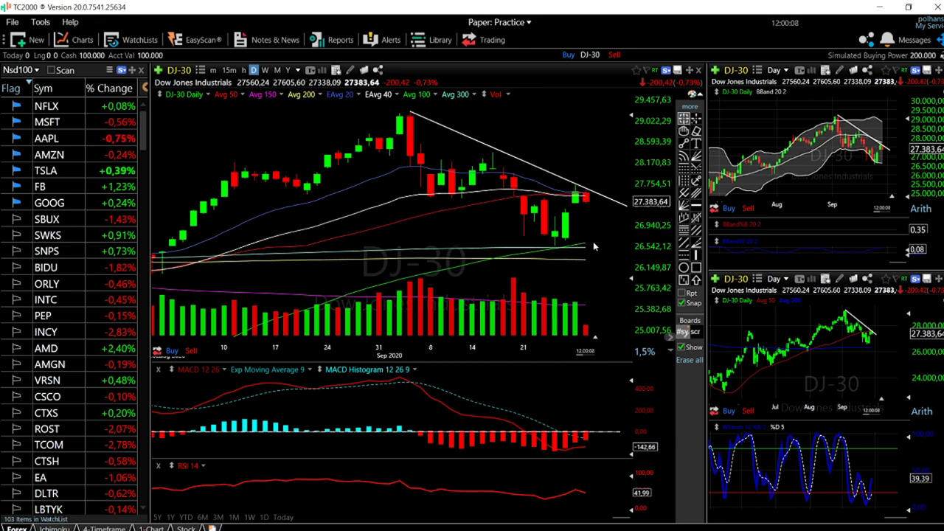
mouse_move(585, 244)
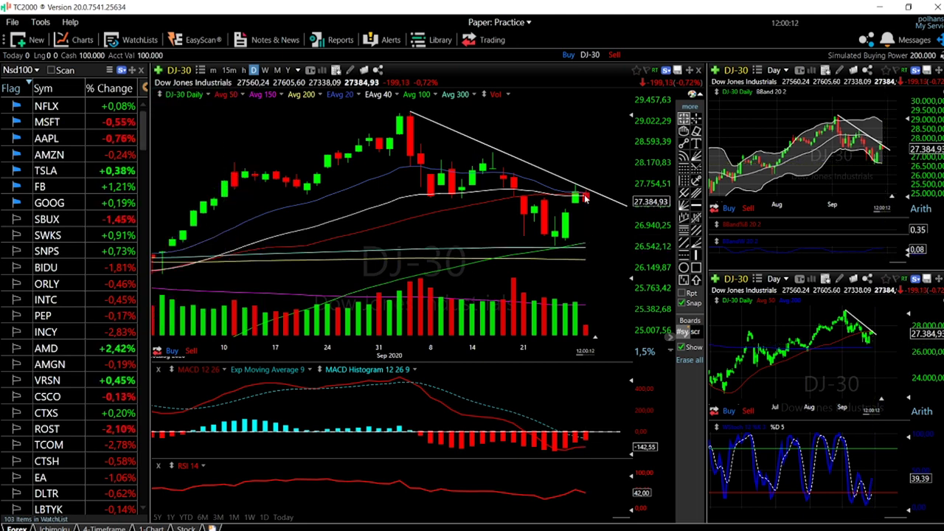
left_click(696, 207)
left_click(488, 157)
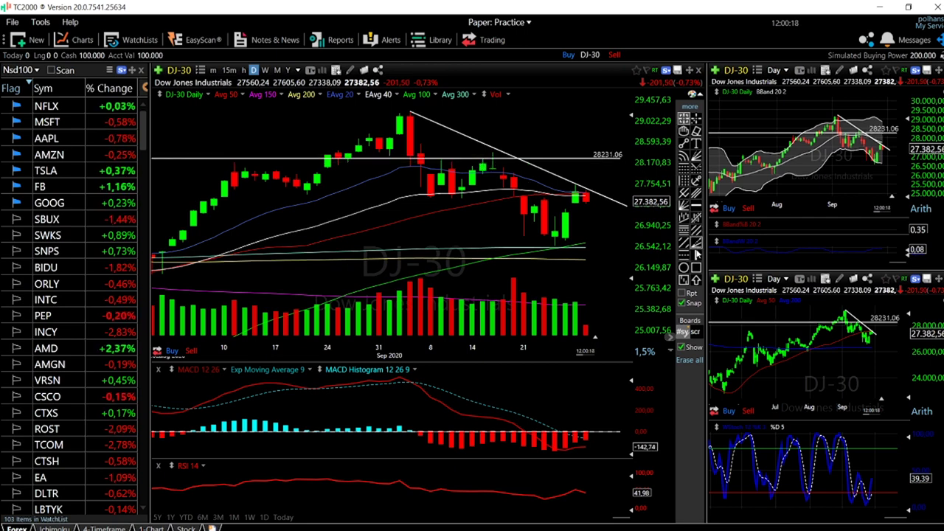
left_click(697, 207)
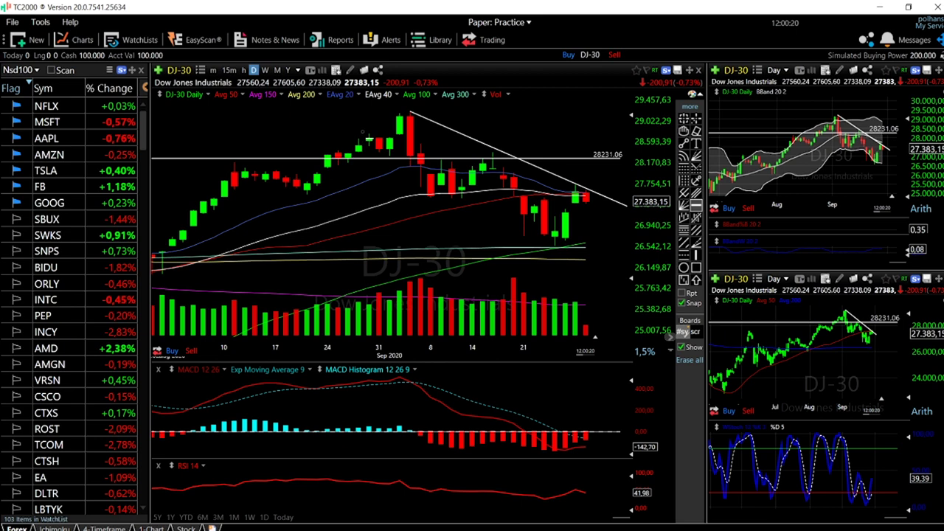
left_click(374, 133)
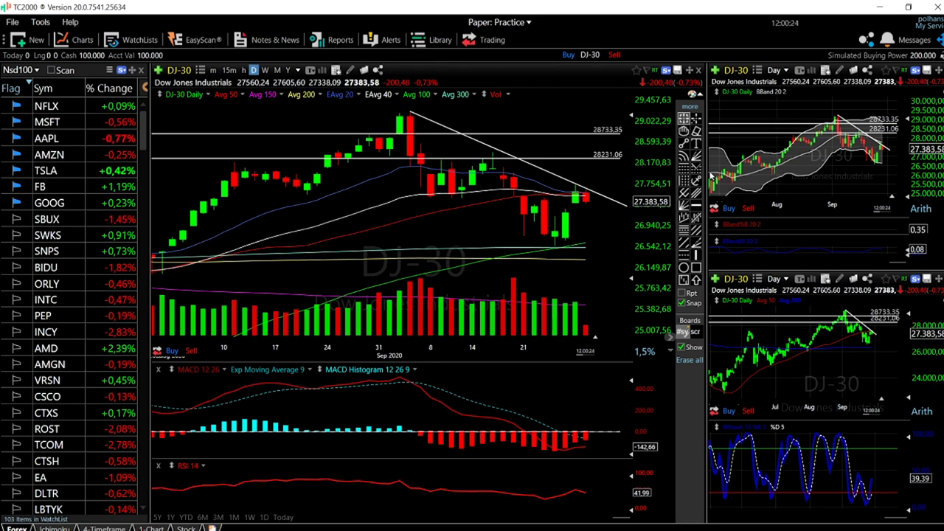
left_click(697, 207)
left_click(392, 113)
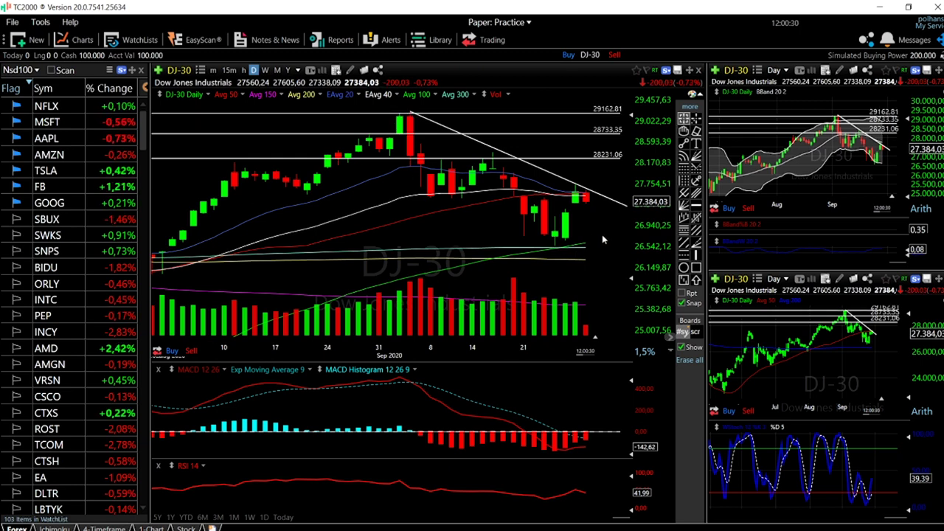
- Erase the three horizontal lines from the DJ-30 chart, keep the descending trend line, and leave the eraser
left_click(696, 131)
left_click(513, 109)
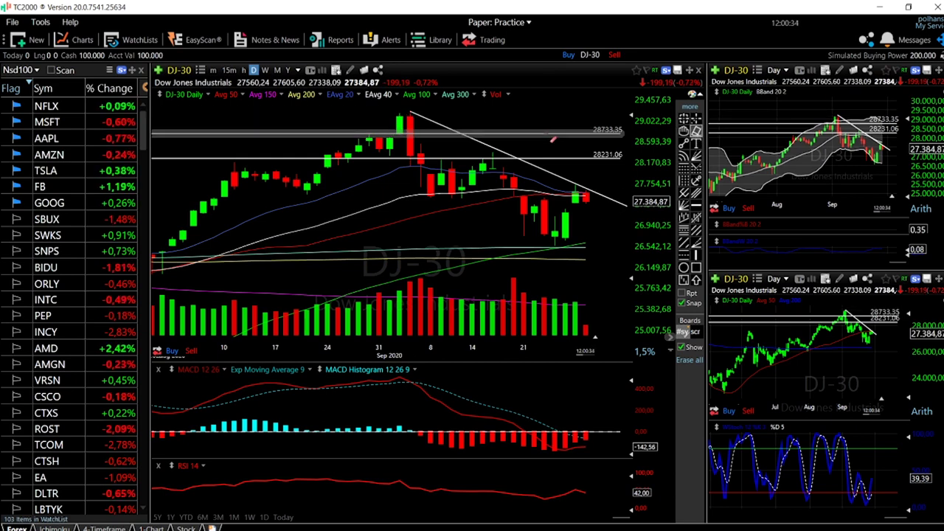
left_click(517, 133)
left_click(520, 158)
left_click(684, 119)
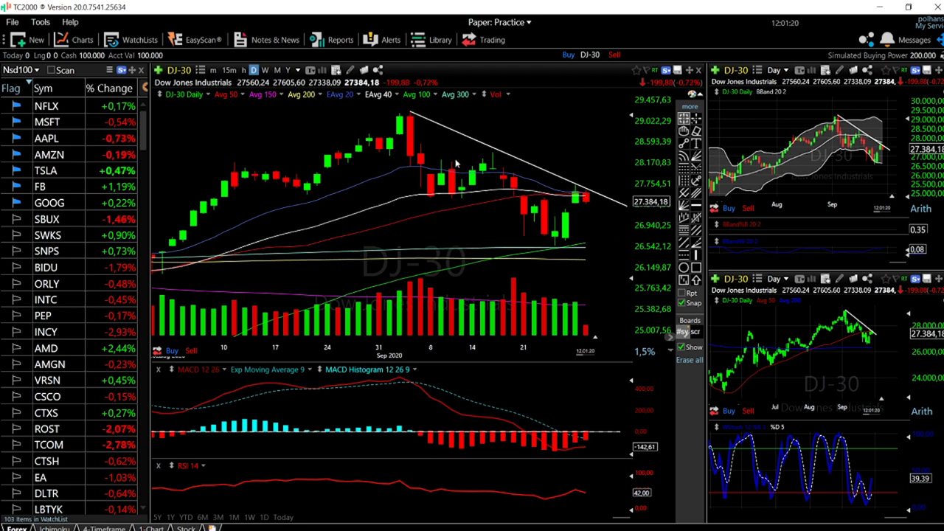
- Change the charted symbol to NDX--X, the Nasdaq 100 Index
type("n")
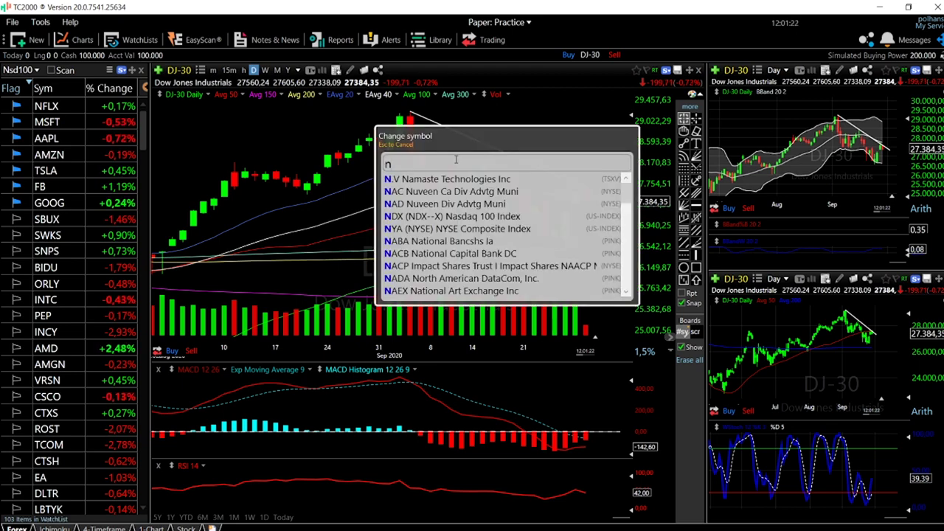
type("dx--x")
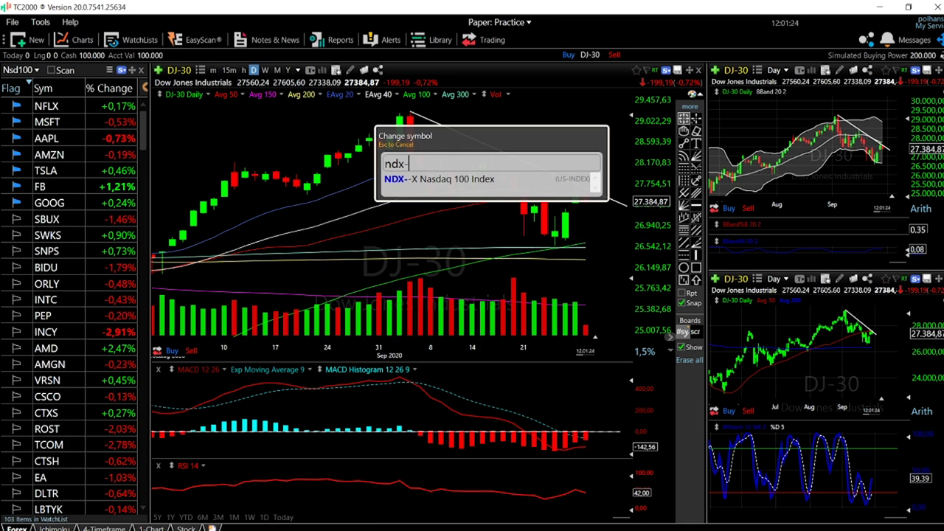
left_click(398, 182)
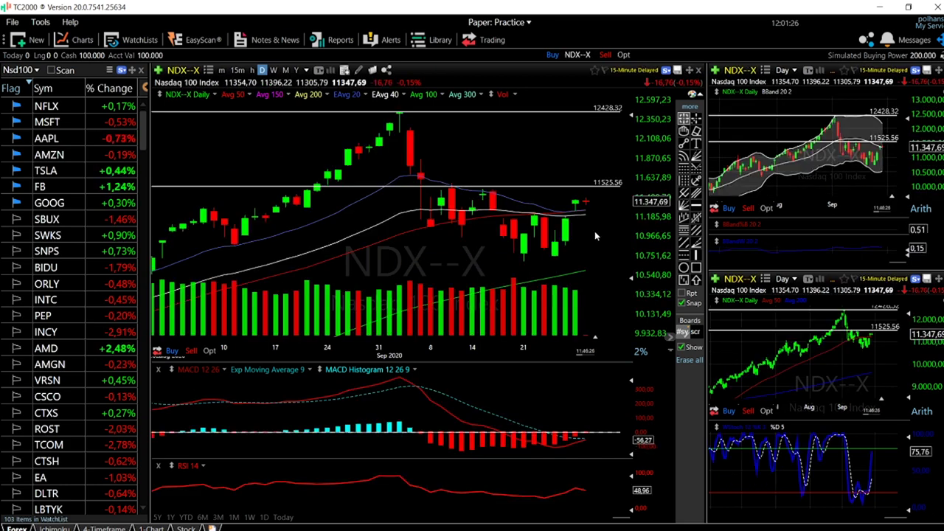
- Erase the horizontal lines at 12428.32 and 11525.56 from the Nasdaq 100 chart and leave the eraser
left_click(696, 130)
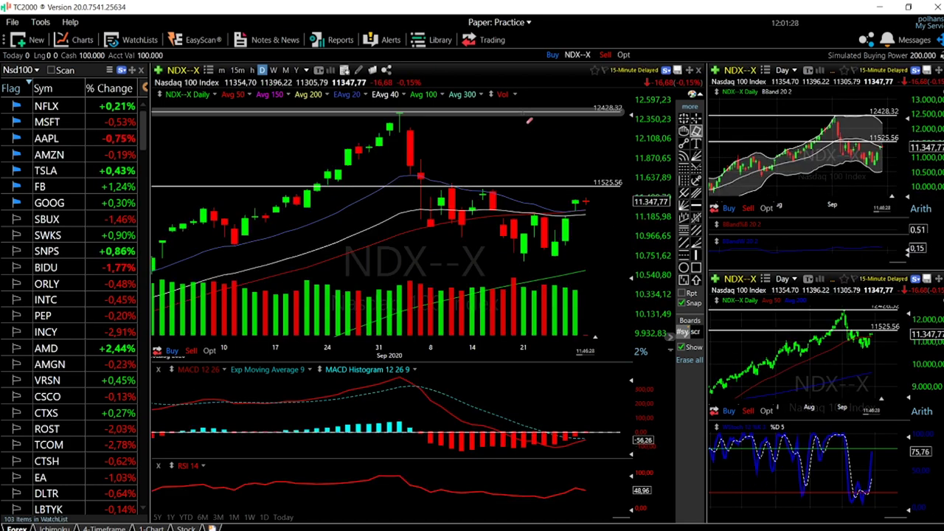
left_click(535, 111)
left_click(605, 185)
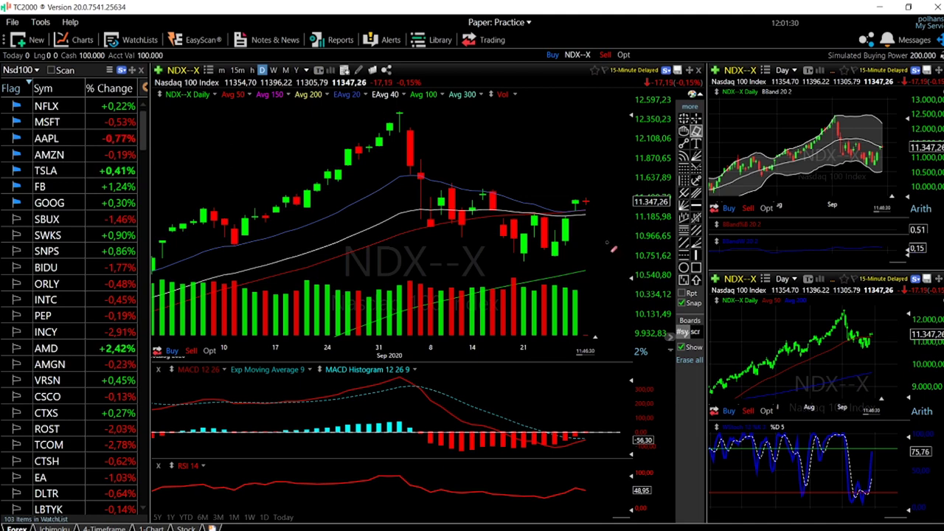
left_click(685, 136)
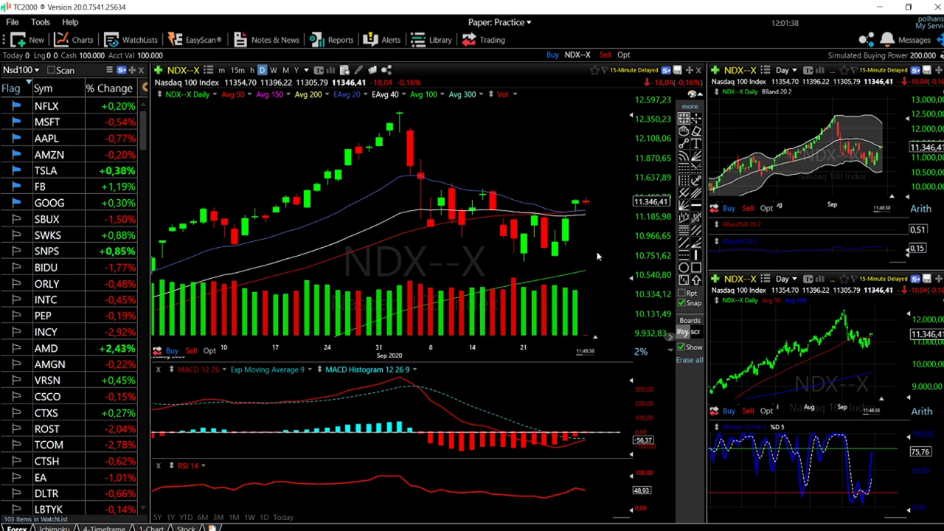
- Set the Nasdaq 100 chart with the %D 5 indicator to the 4 Hour timeframe and inspect its latest candle
scroll(591, 258, "down", 1)
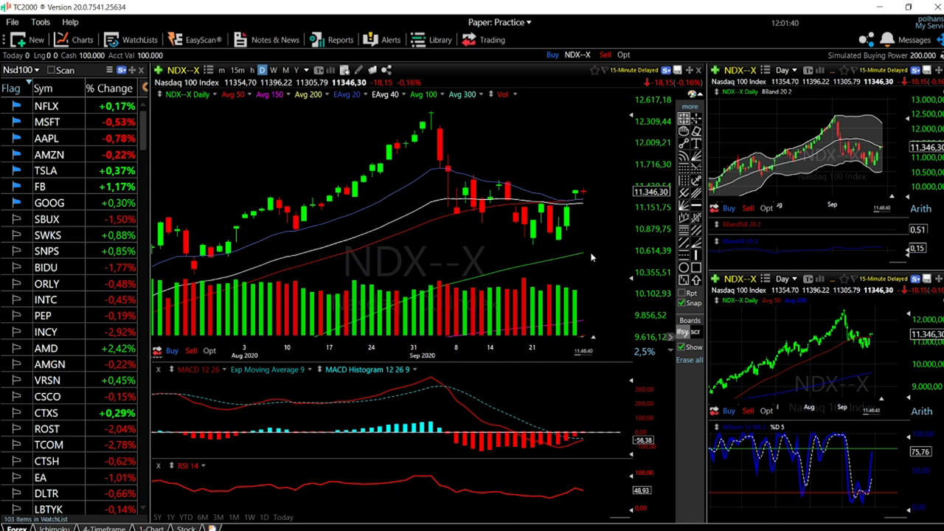
scroll(591, 258, "down", 1)
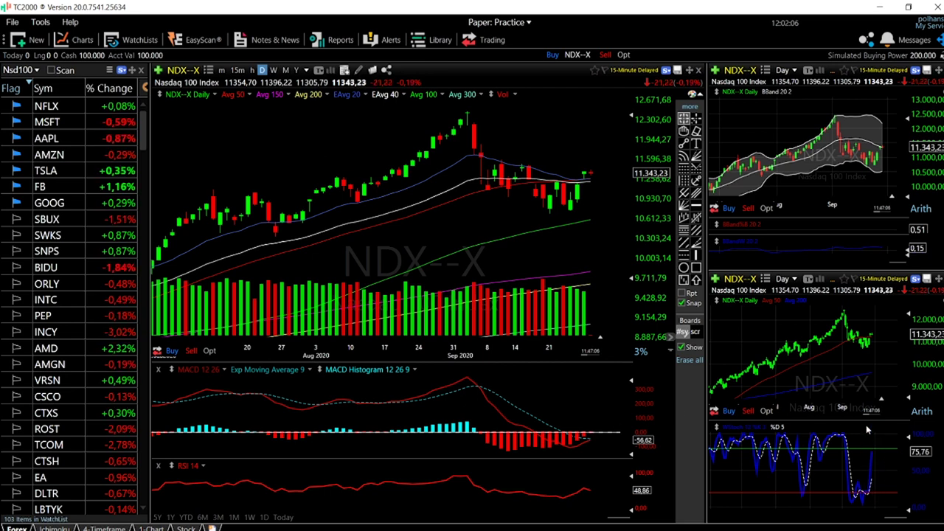
left_click(784, 279)
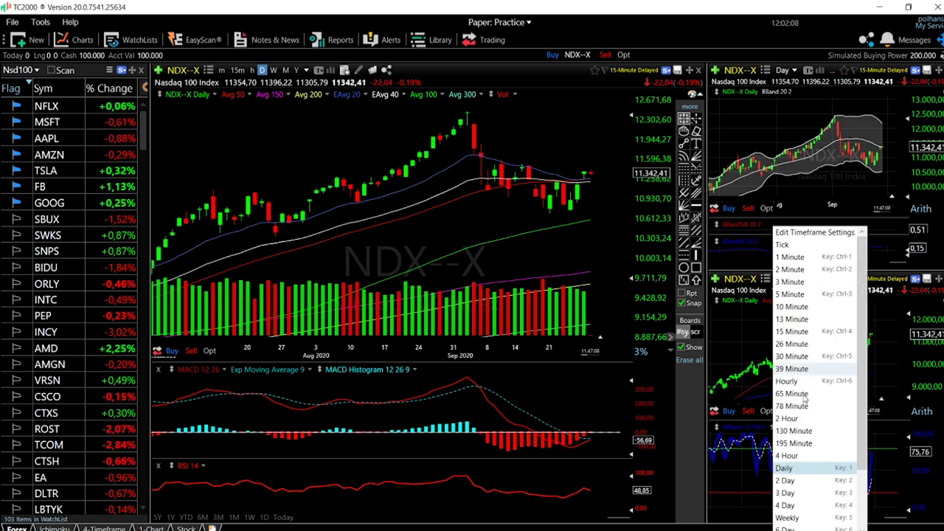
left_click(788, 457)
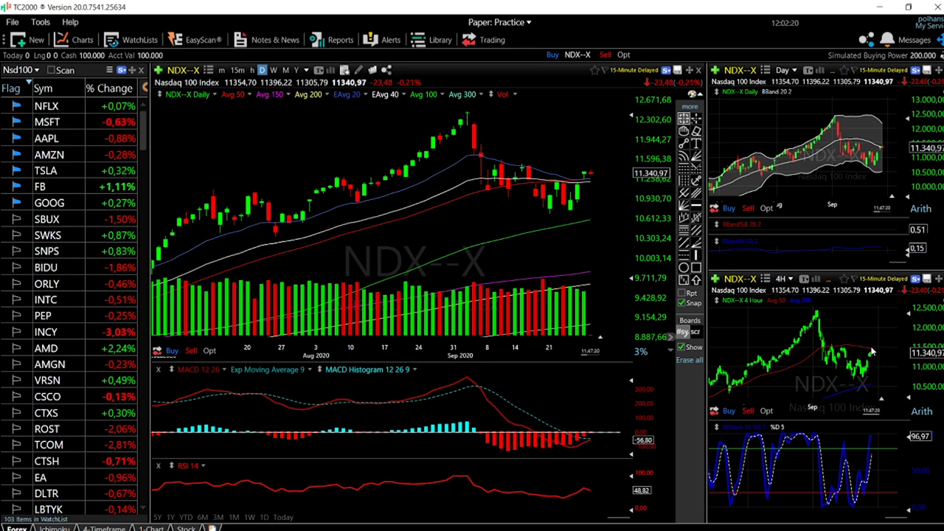
mouse_move(871, 351)
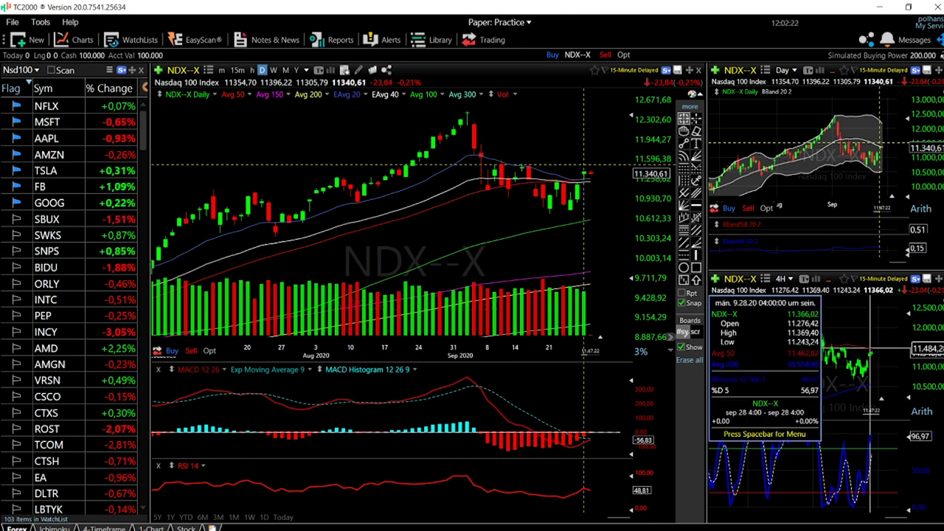
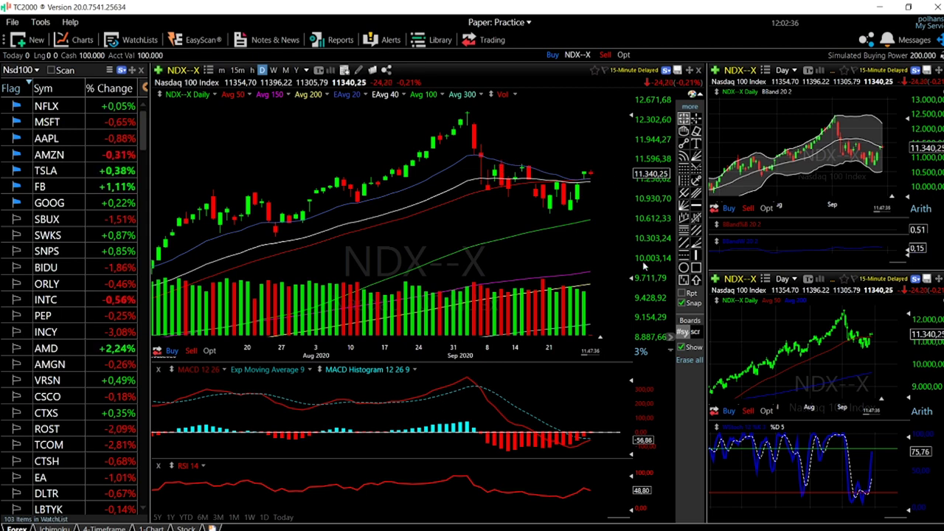
- Draw a narrow resistance rectangle across the September highs near 11,600 on the Nasdaq 100 daily chart and inspect the 25 September candle
left_click_drag(480, 158, 622, 165)
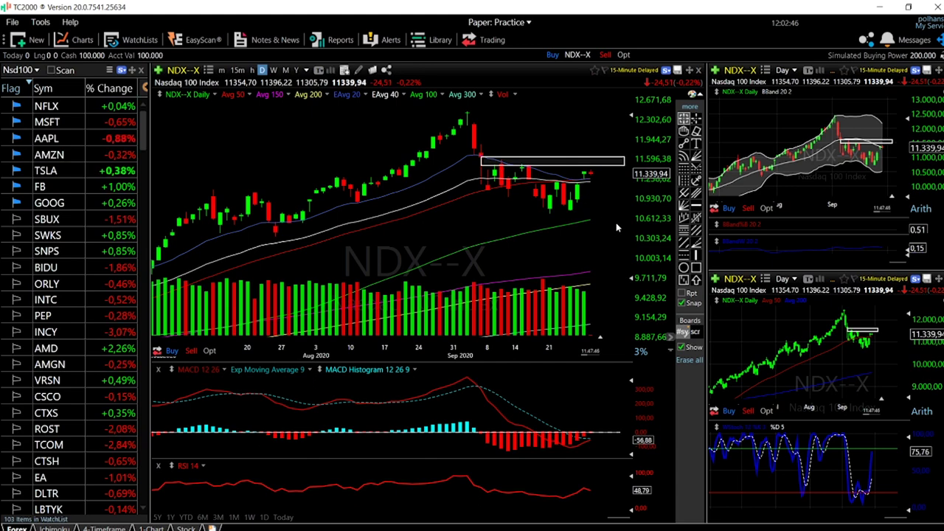
left_click(578, 211)
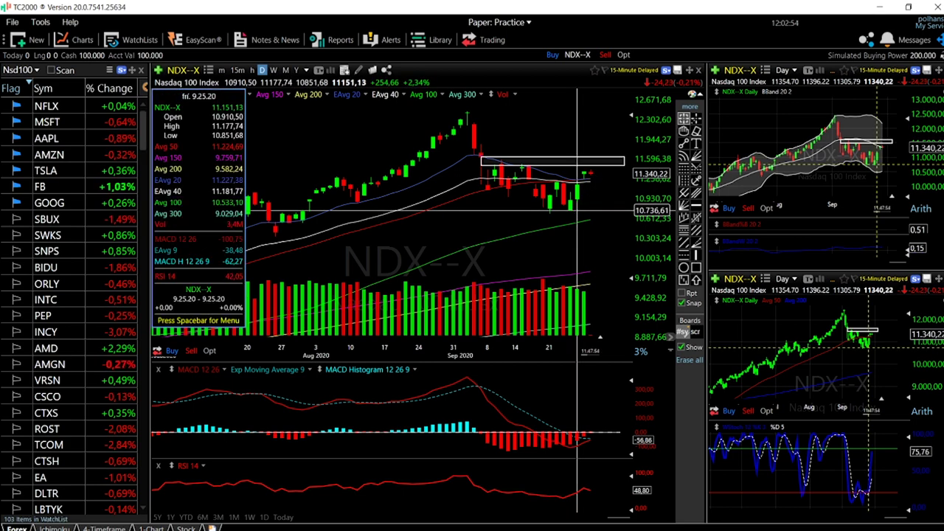
left_click(577, 211)
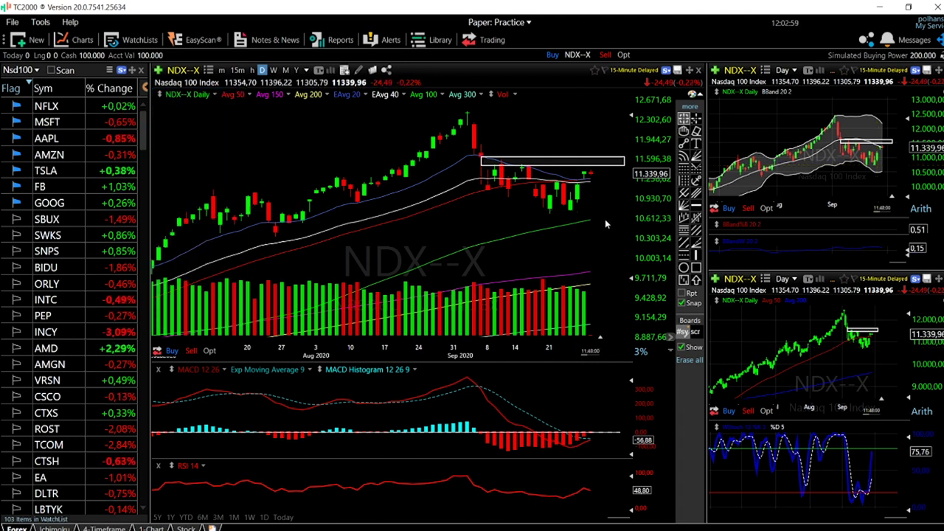
- Extend the resistance rectangle's lower edge down to the September lows so it encloses the whole sideways range
scroll(610, 219, "down", 2)
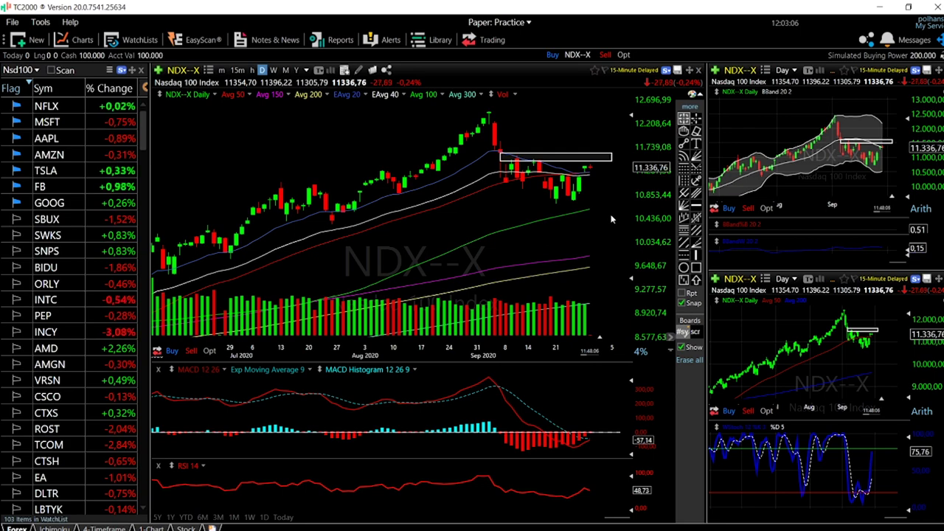
scroll(611, 218, "down", 2)
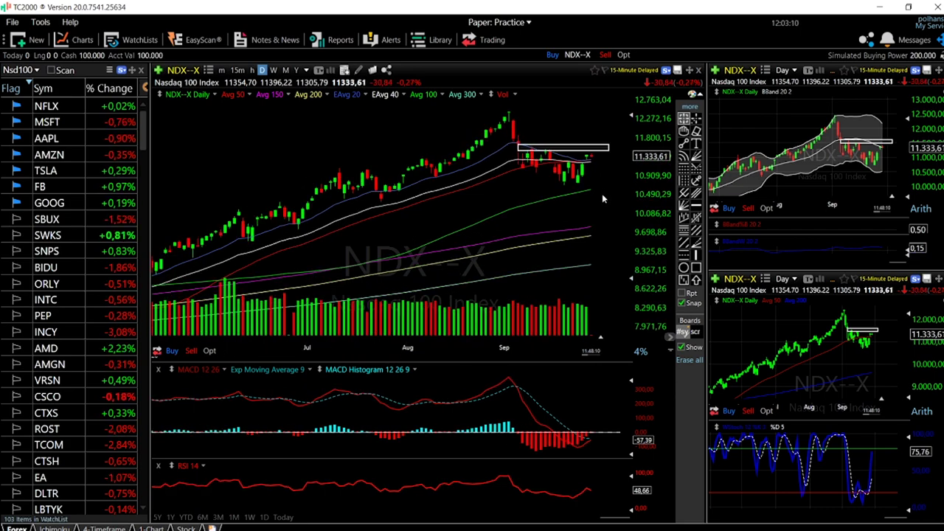
scroll(602, 193, "up", 3)
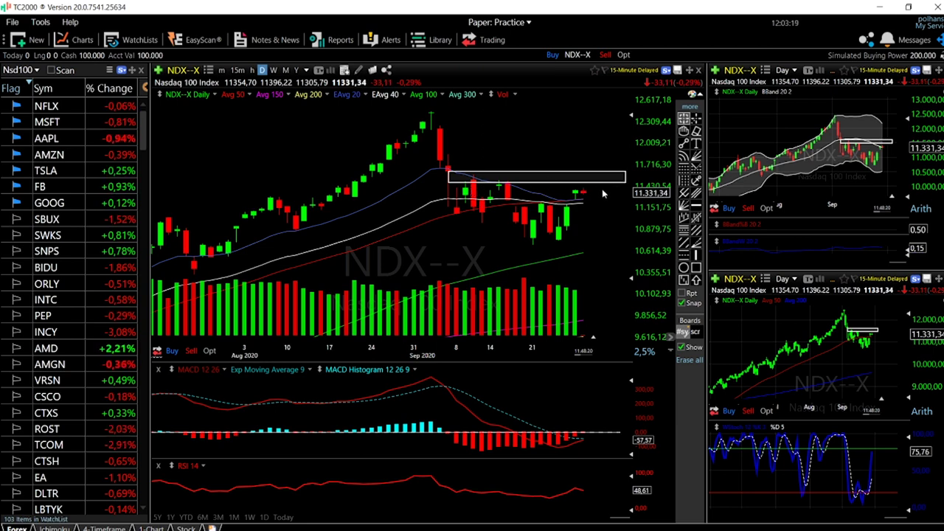
left_click_drag(625, 188, 626, 251)
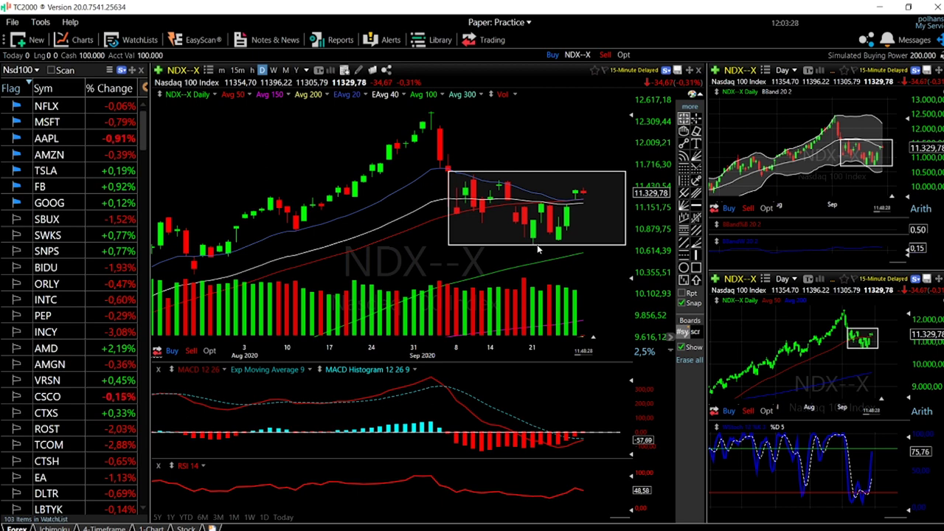
left_click_drag(431, 179, 432, 170)
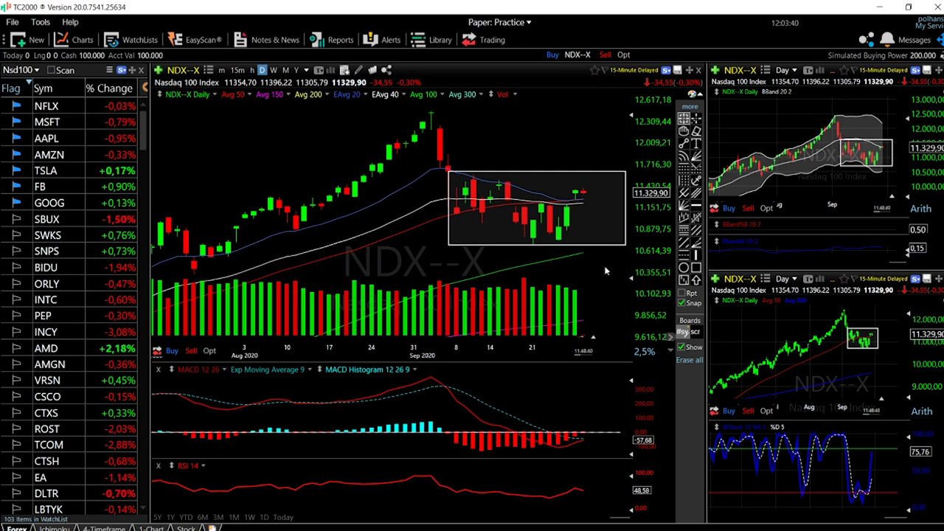
- Erase the rectangle around the September range from the Nasdaq 100 chart
left_click(696, 130)
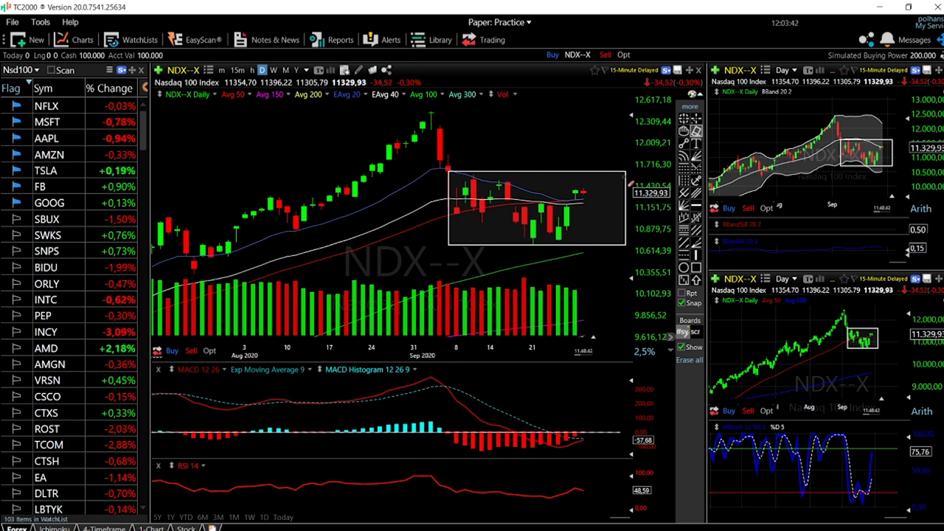
left_click(625, 244)
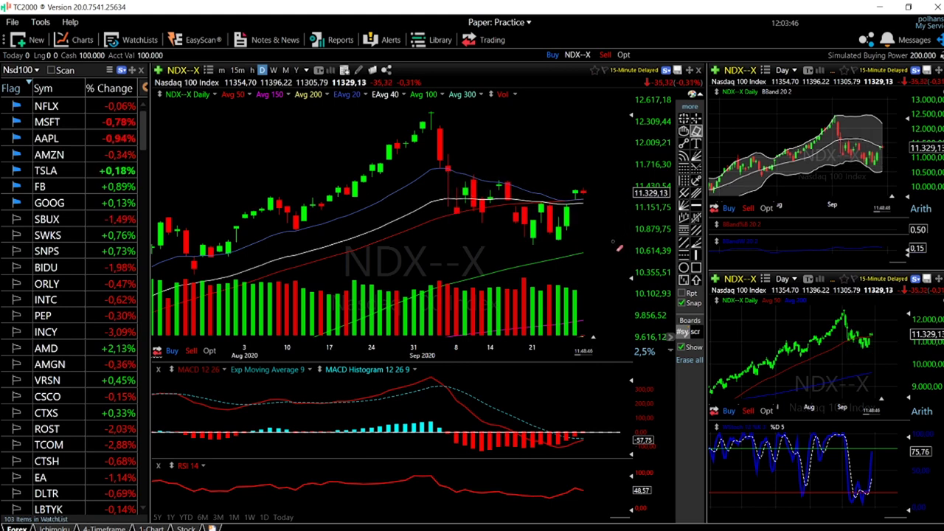